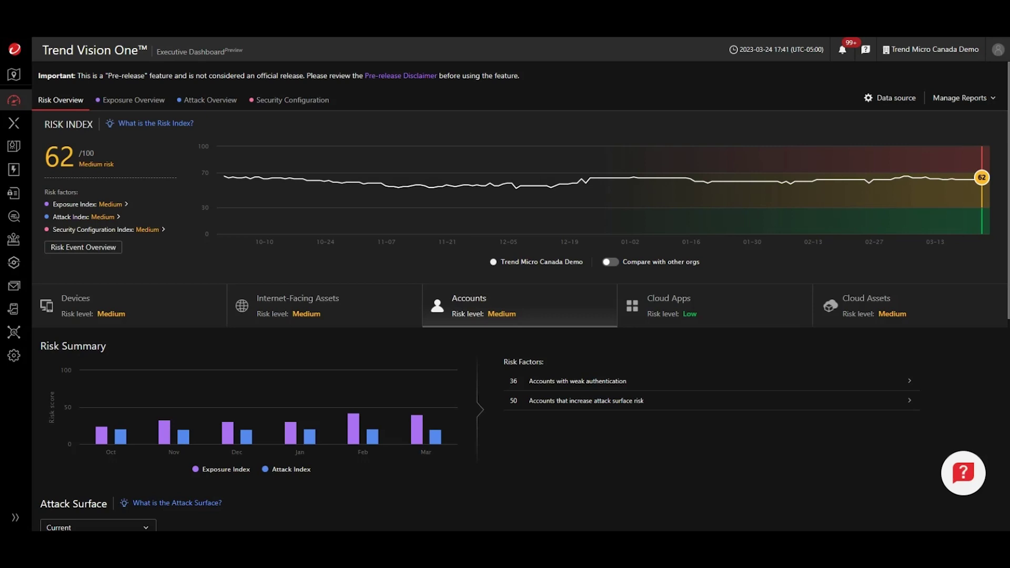
Go to Security Assessment from the Assessment menu in the left sidebar.
mouse_move(15, 221)
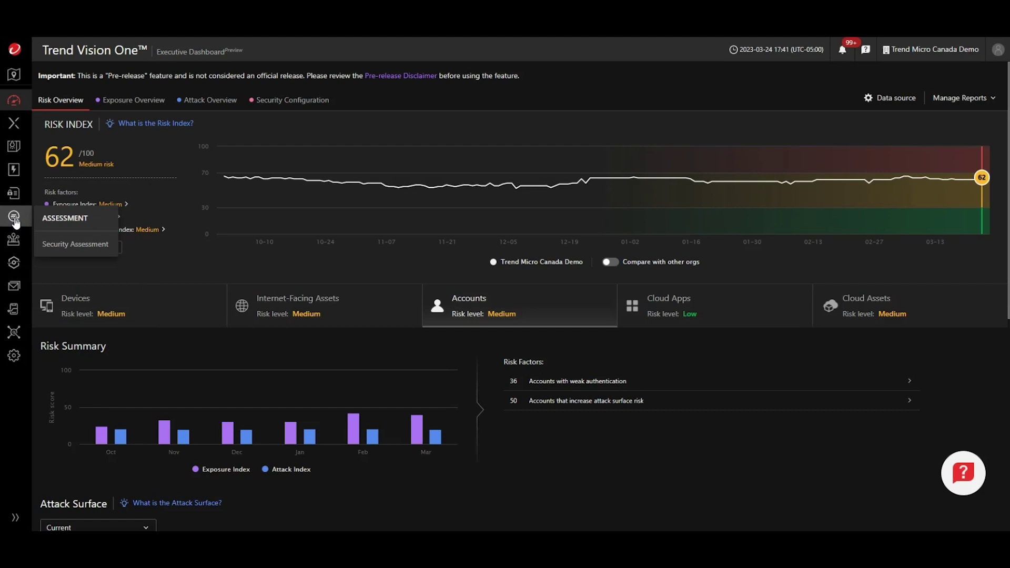
click(55, 244)
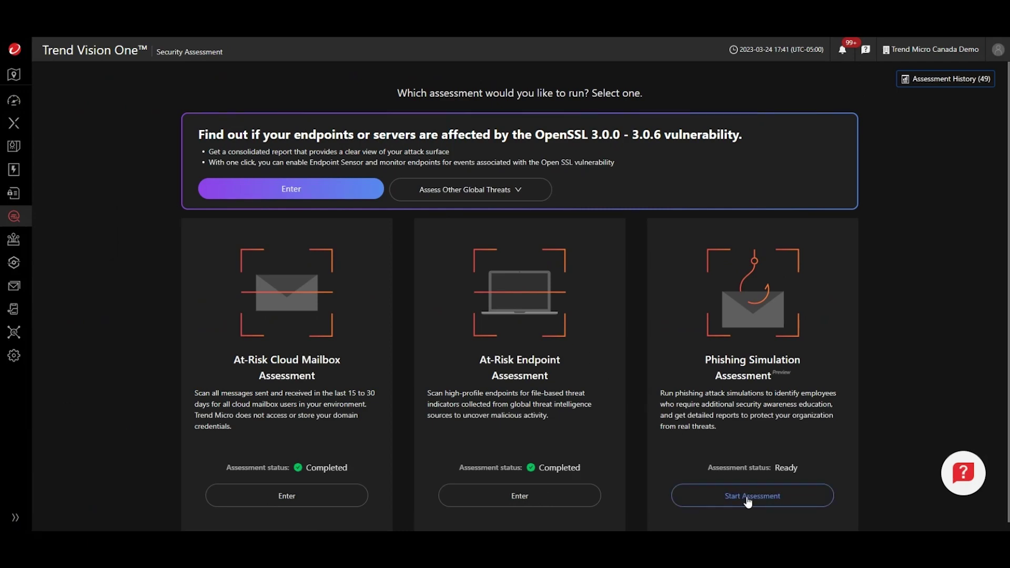
Start the Phishing Simulation assessment and pick Microsoft Teams Collaboration from the Email Template list.
click(748, 500)
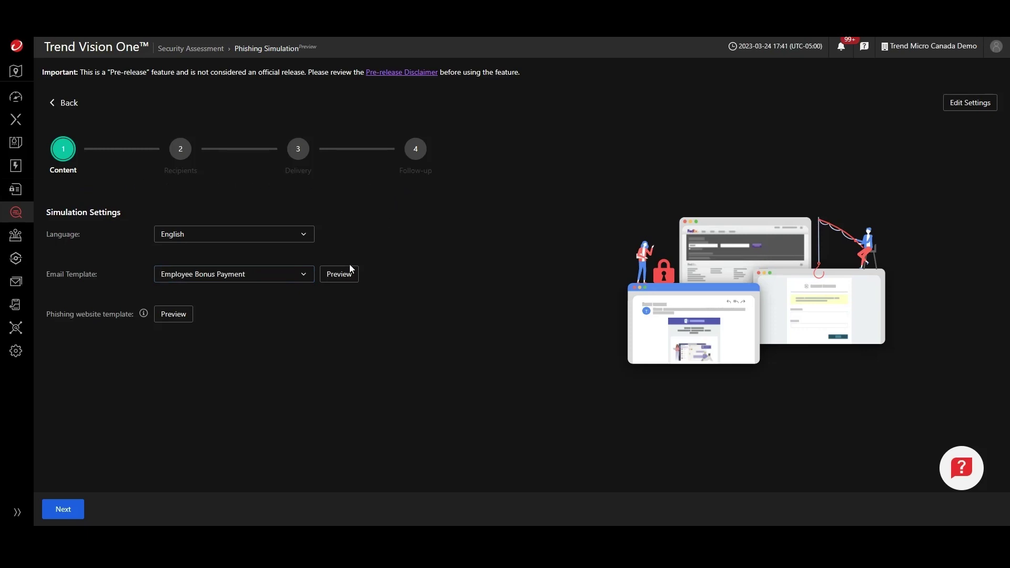
click(305, 277)
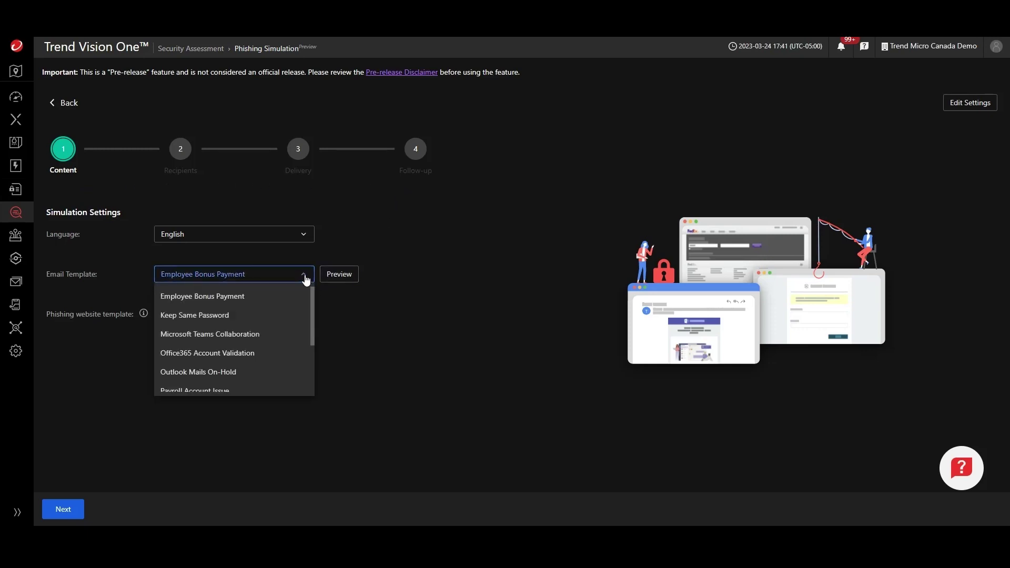
drag(315, 296, 314, 299)
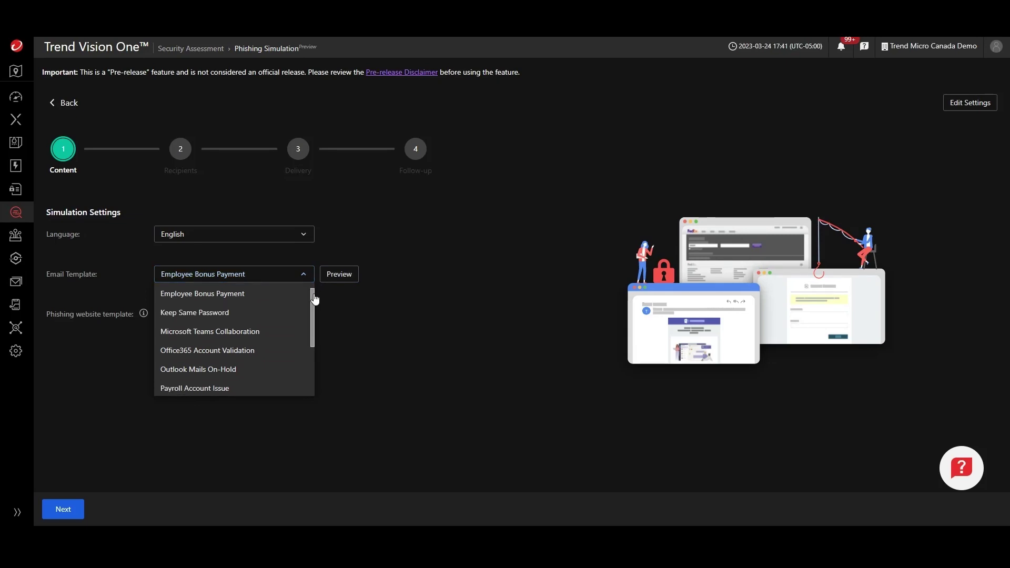
scroll(279, 321, down, 1)
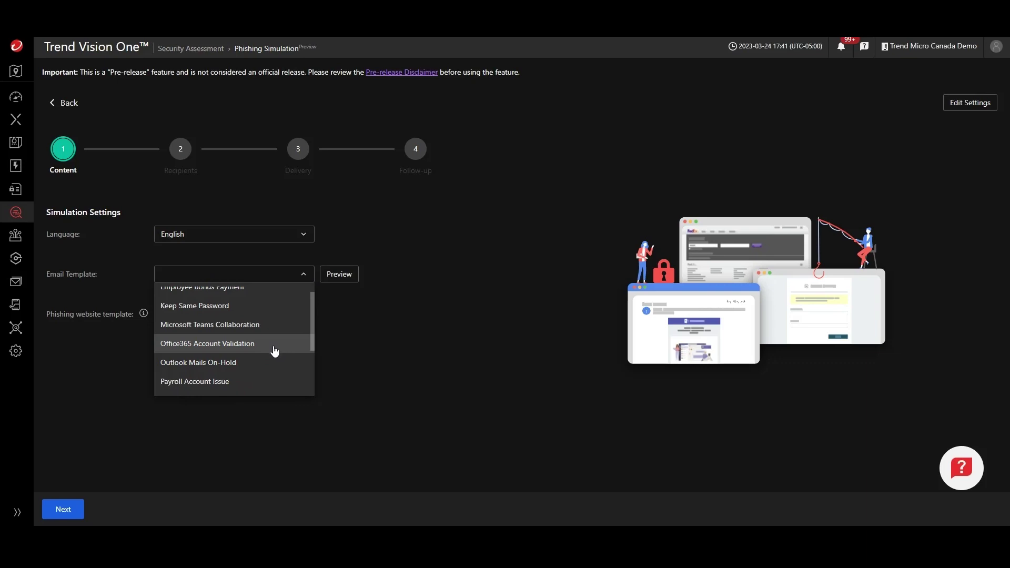
scroll(267, 378, down, 1)
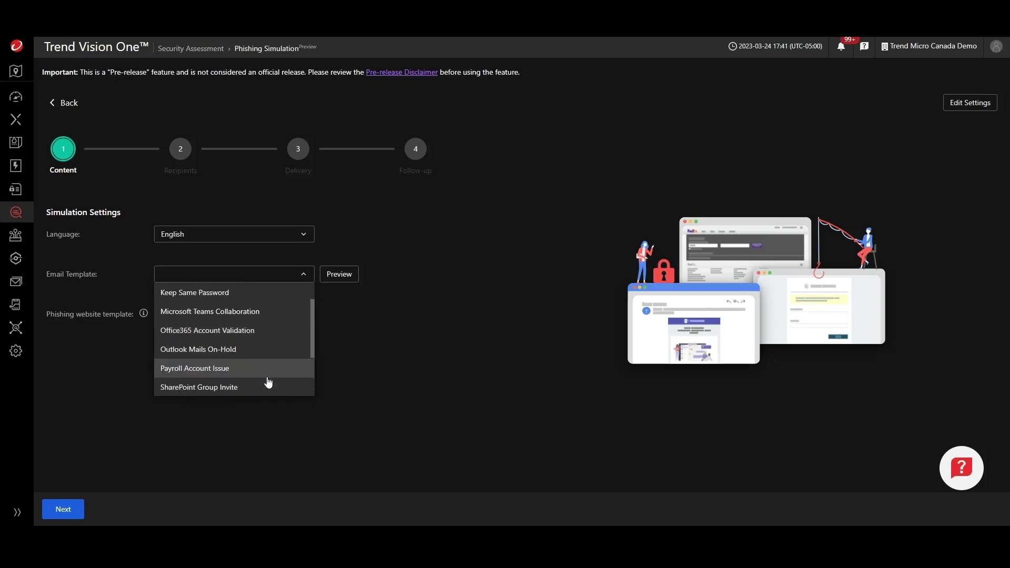
scroll(267, 380, down, 2)
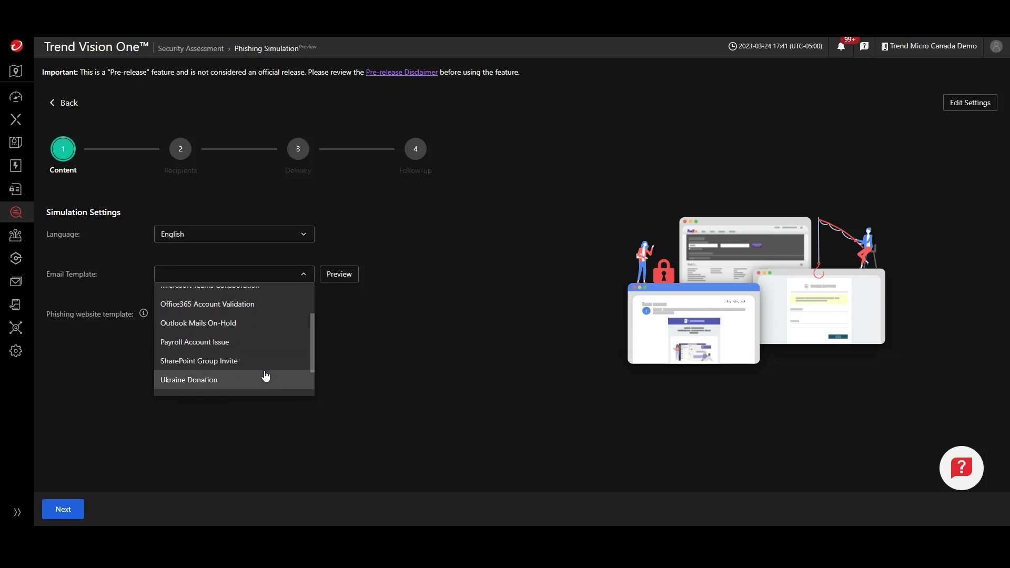
scroll(260, 350, up, 3)
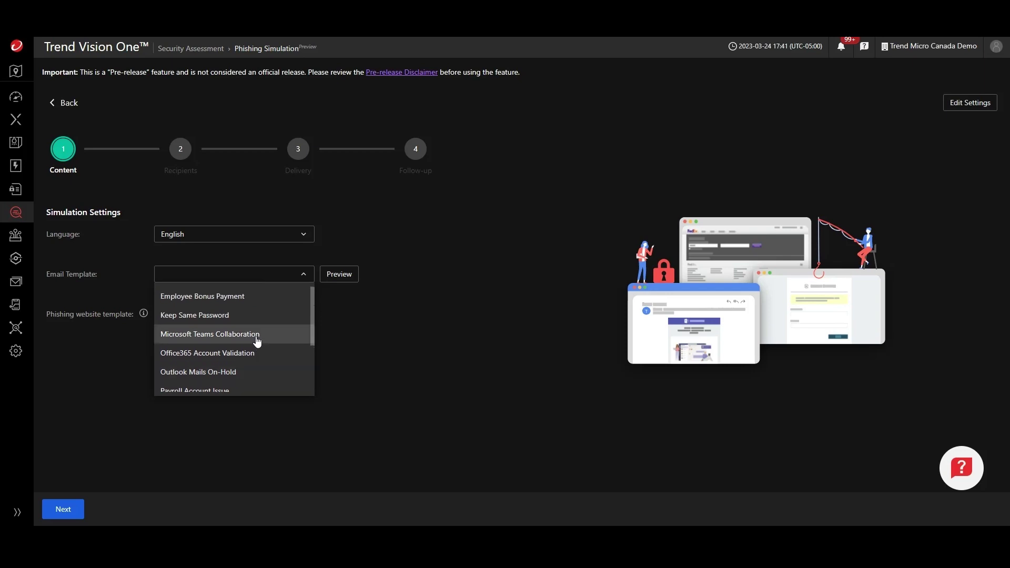
click(256, 337)
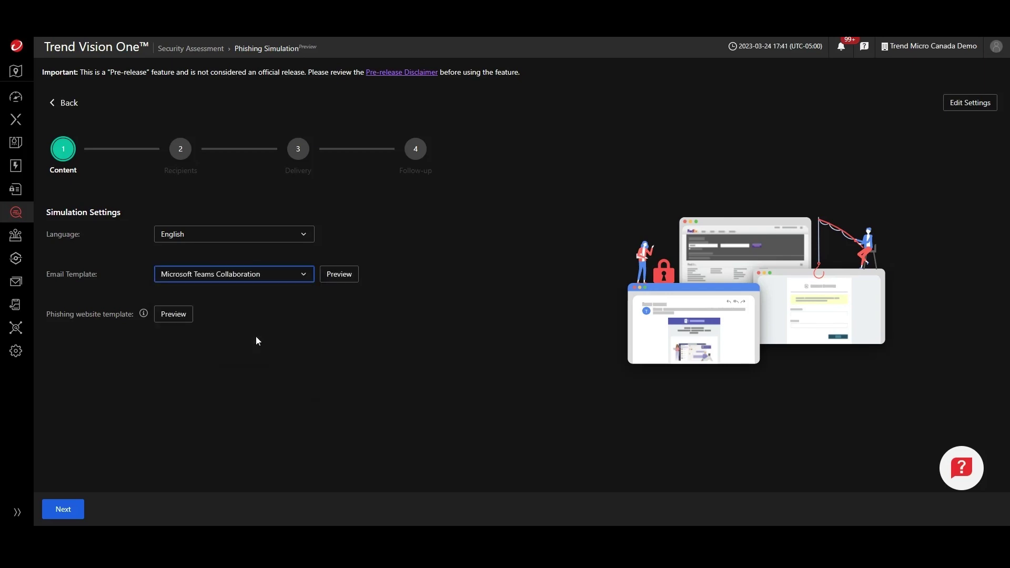
Preview the Microsoft Teams Collaboration template, switch it to editing, and select its Subject field.
click(327, 278)
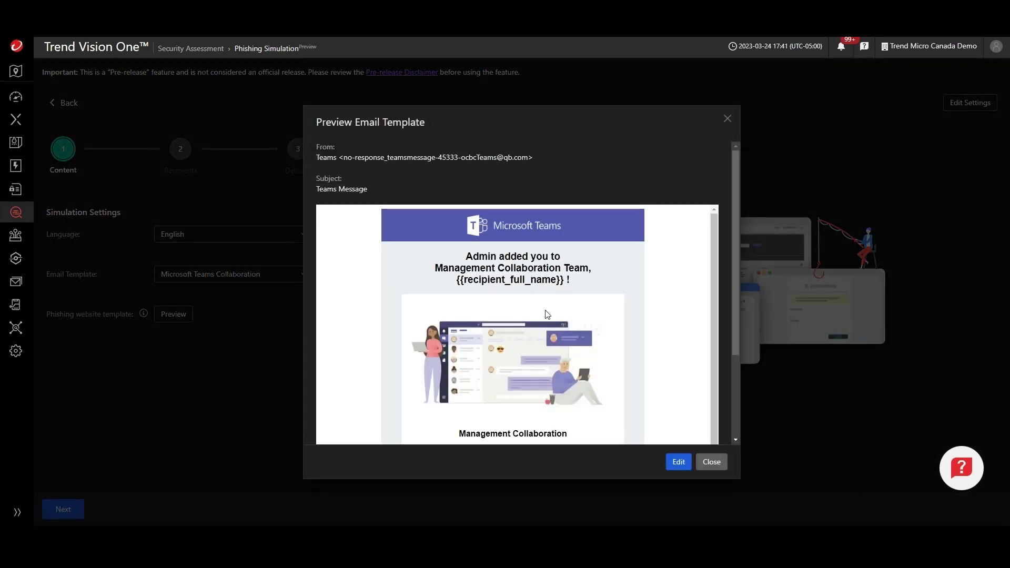
scroll(550, 341, down, 1)
scroll(550, 341, up, 1)
click(682, 463)
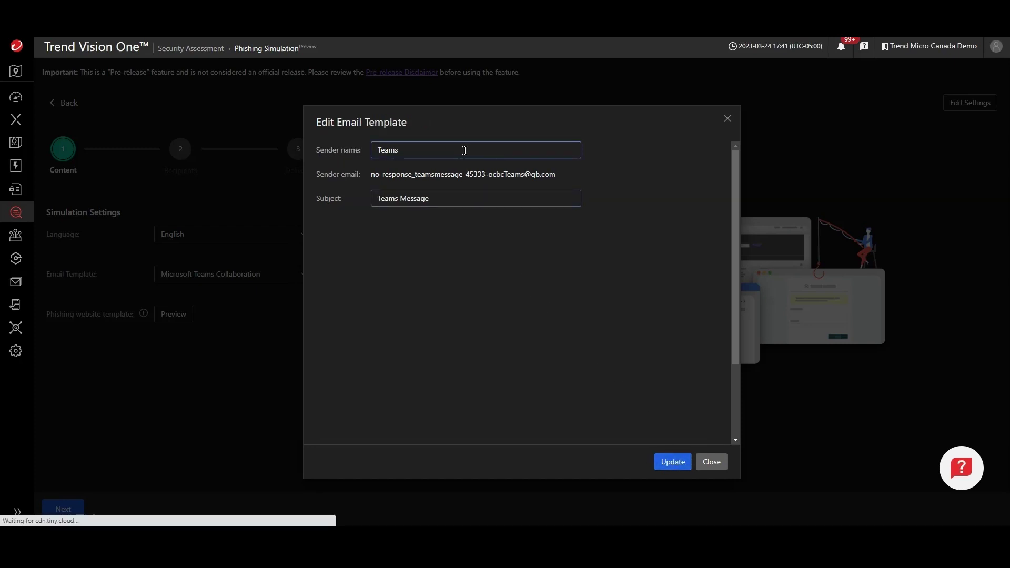
click(466, 198)
Close the email template editor, then preview and review the phishing landing page before closing it.
scroll(540, 324, down, 3)
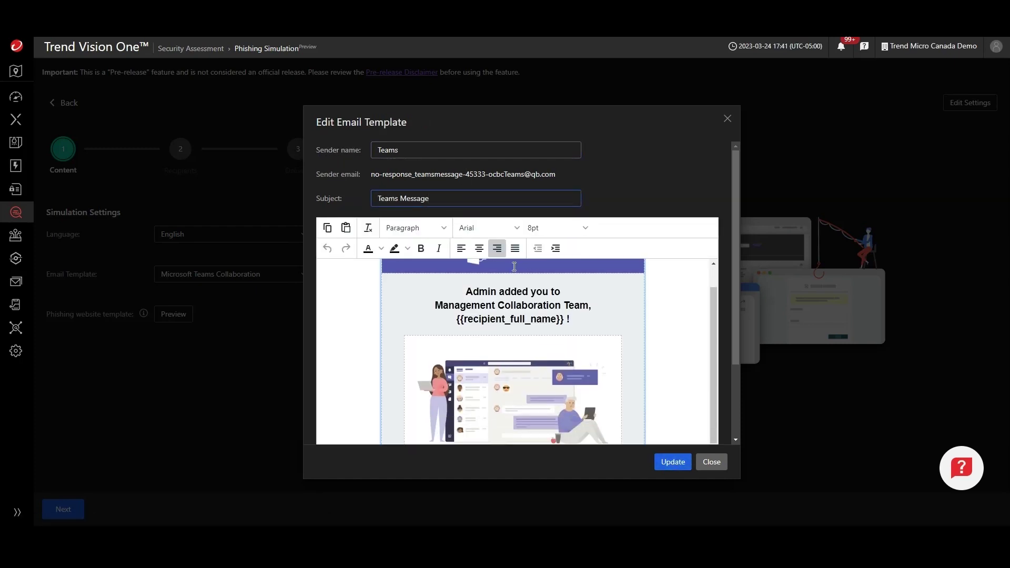
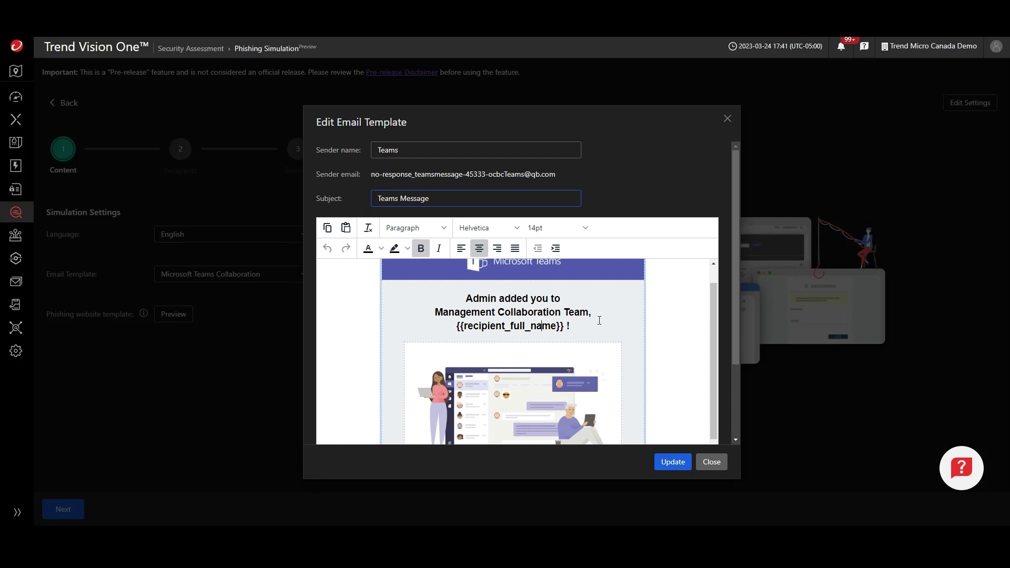
scroll(600, 320, down, 3)
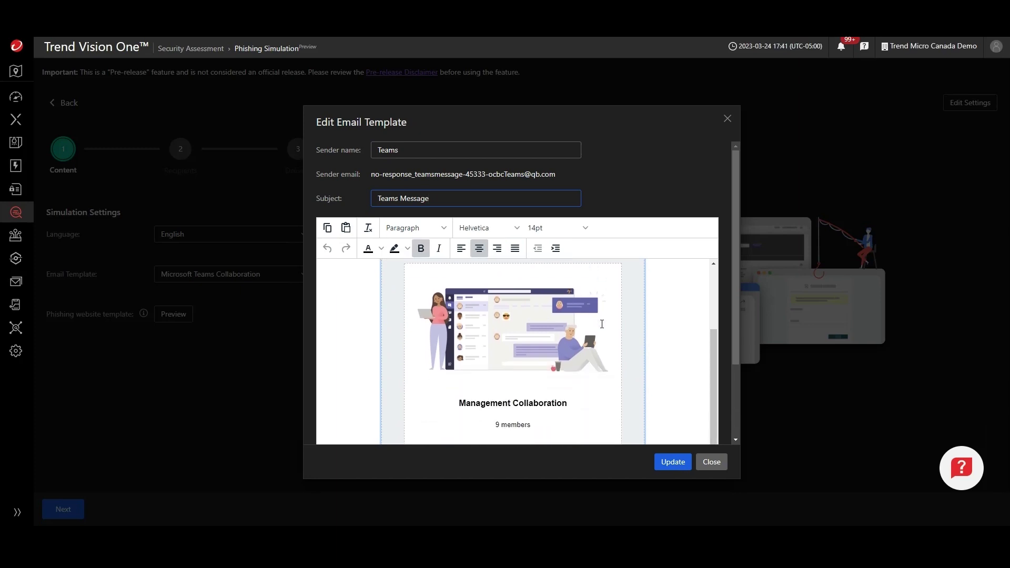
Close the email template editor, then preview and review the phishing landing page before closing it.
click(704, 465)
click(178, 317)
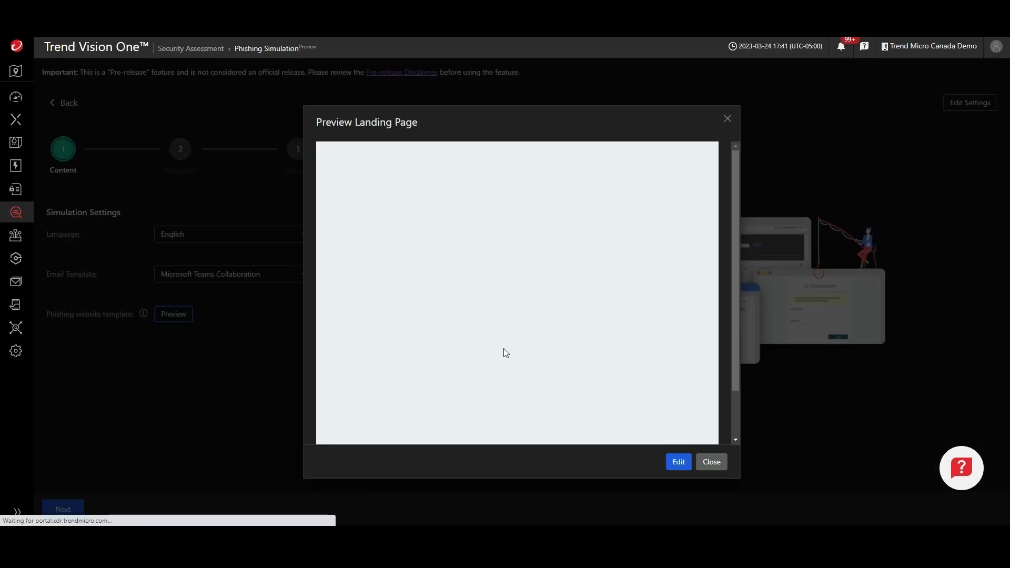
click(684, 463)
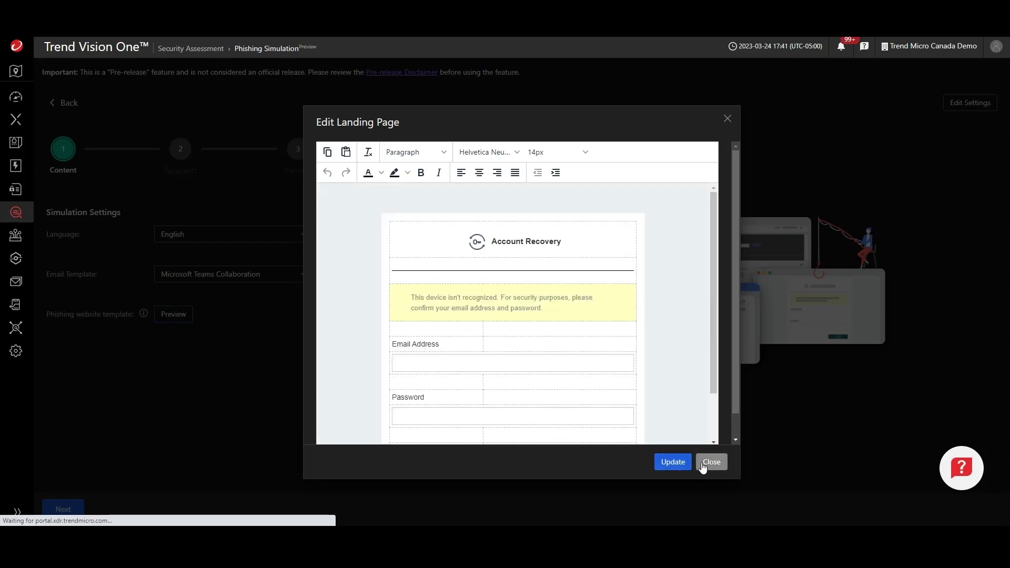
click(711, 463)
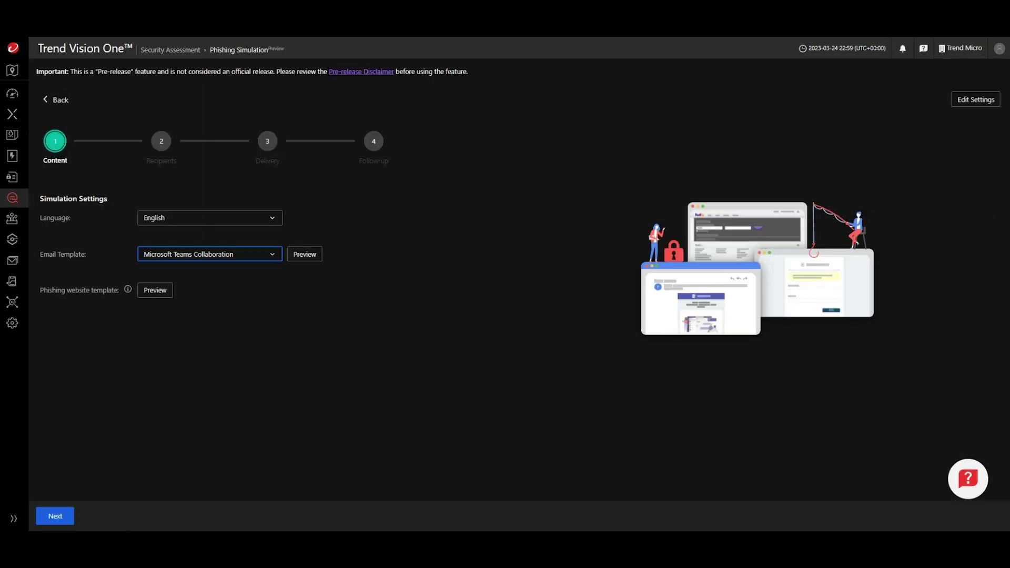
Move to the Recipients step and cancel recipient list edits, keeping the single manual recipient.
click(46, 384)
click(56, 515)
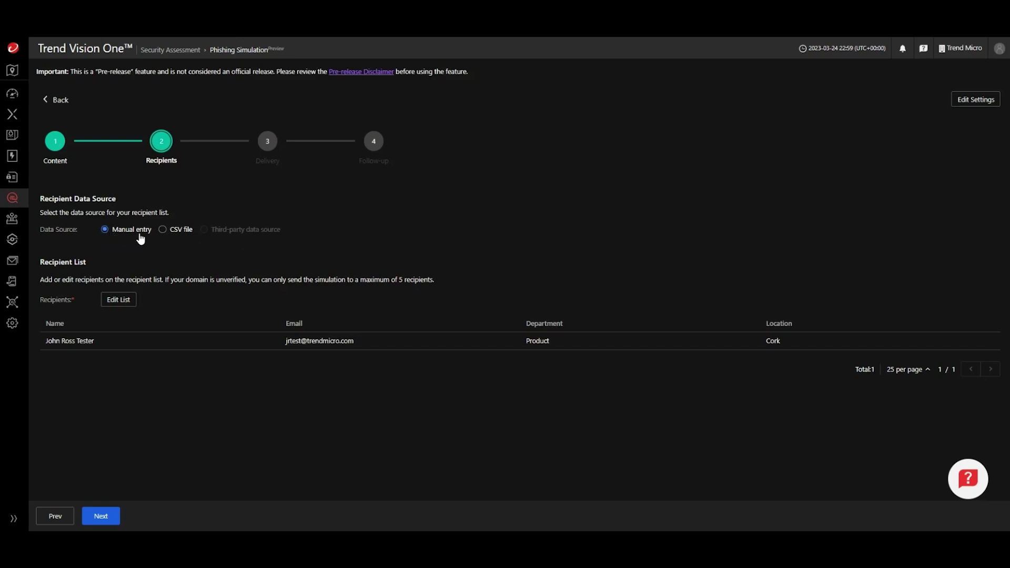
click(121, 302)
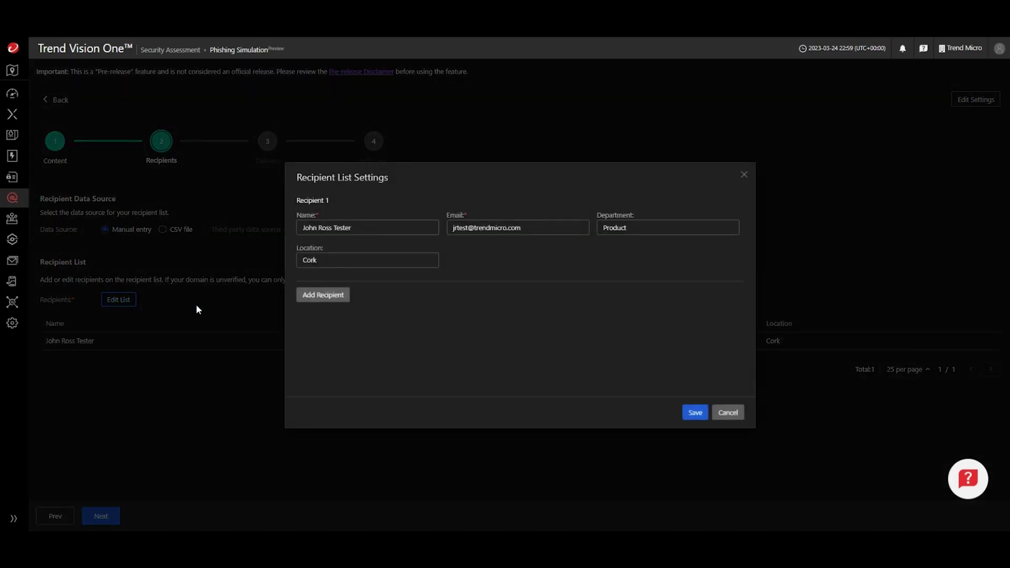
click(323, 295)
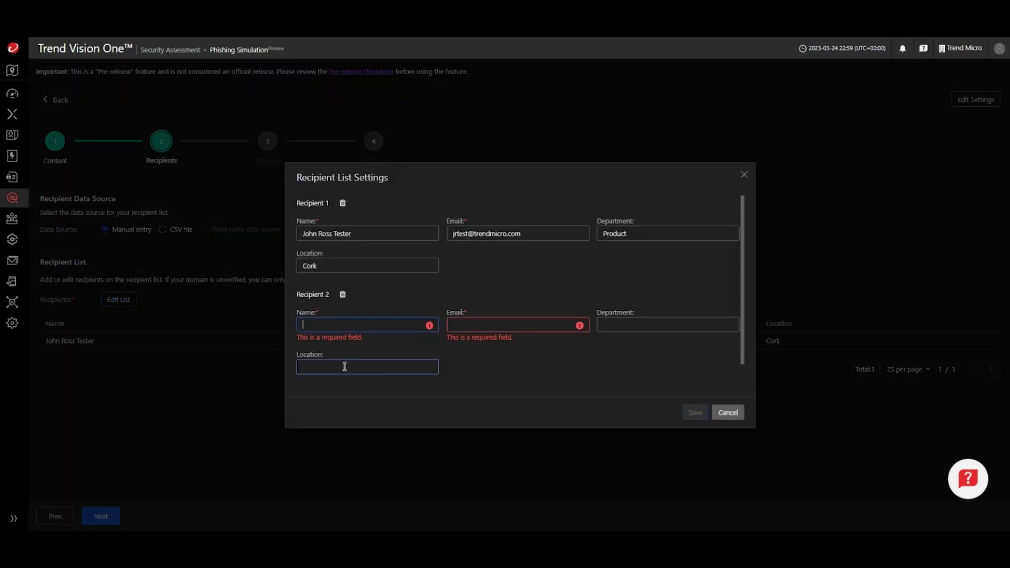
click(724, 413)
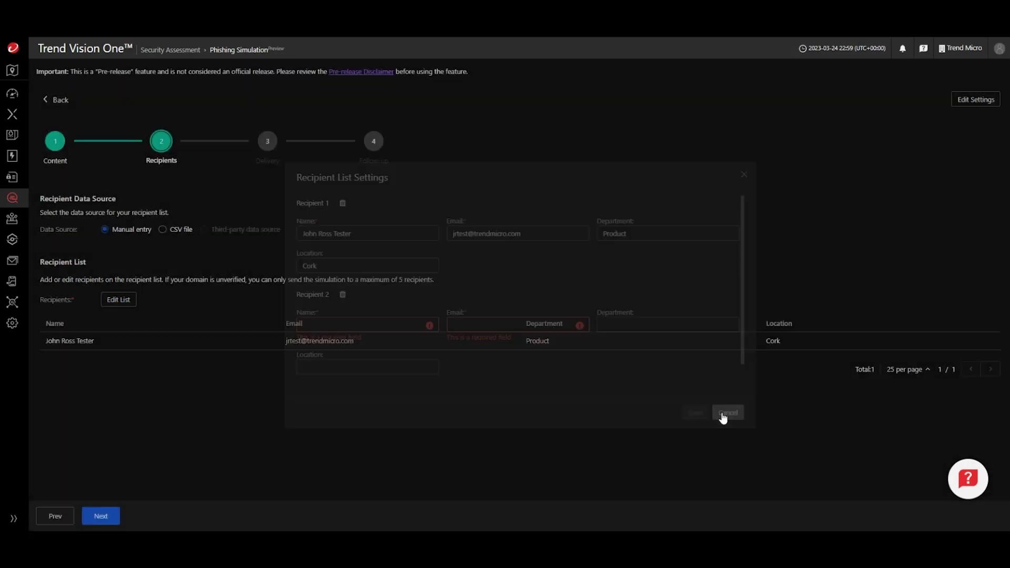
Switch the recipient data source to CSV file and open the downloaded template.
click(179, 238)
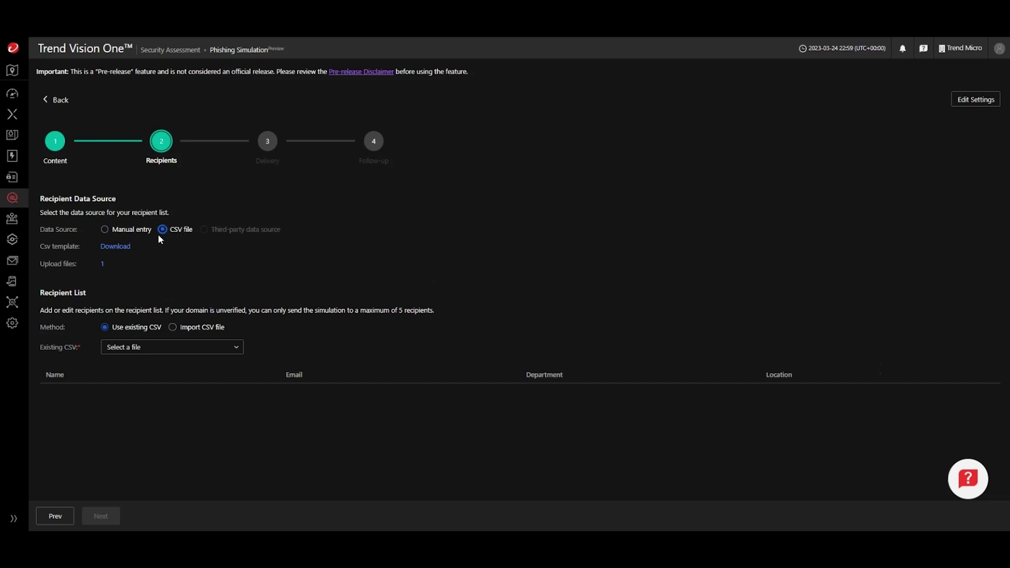
click(113, 249)
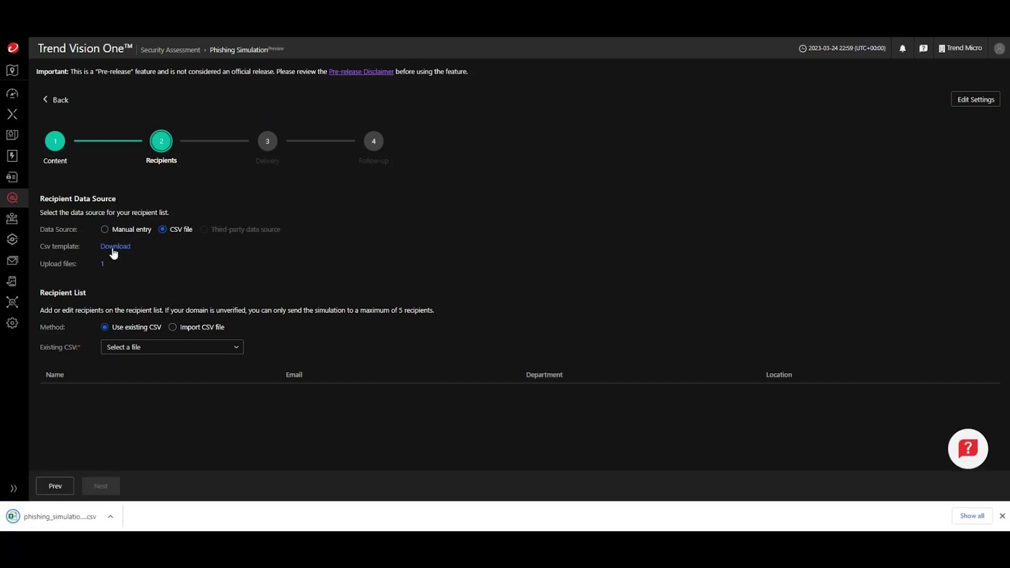
click(79, 515)
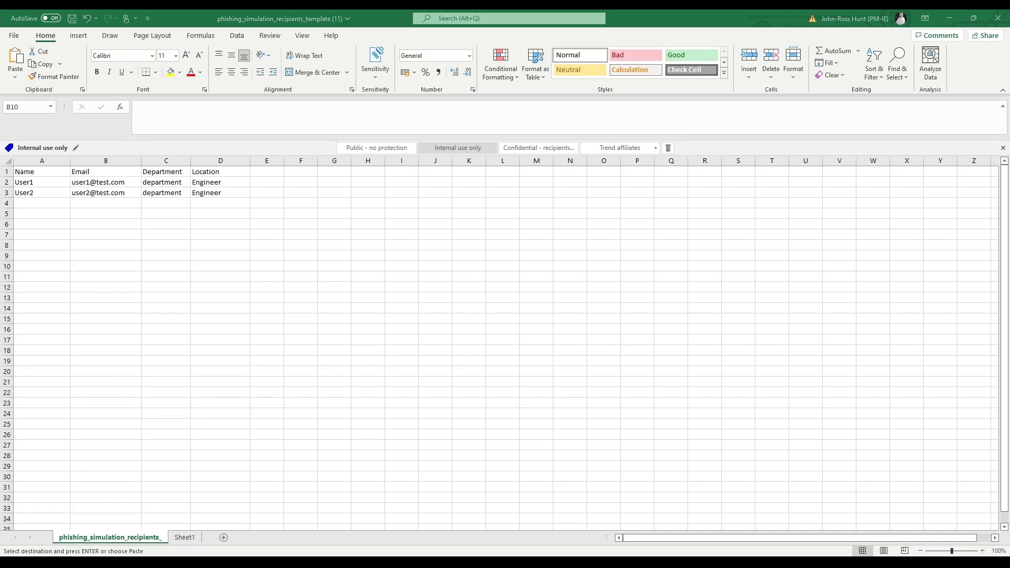
Paste the two recipient rows at cell A2 of the template and save it in Excel.
click(40, 186)
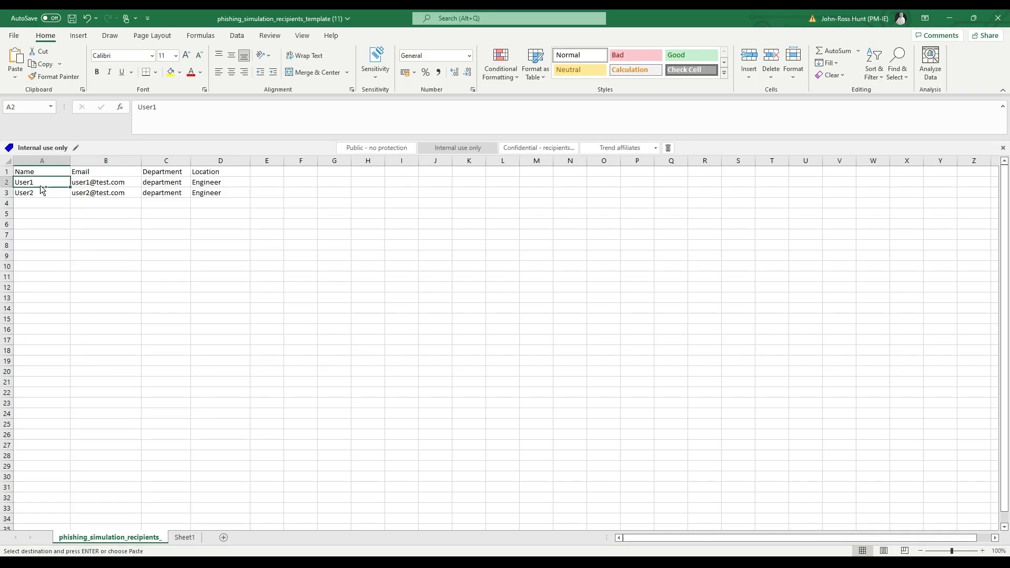
key(ctrl+v)
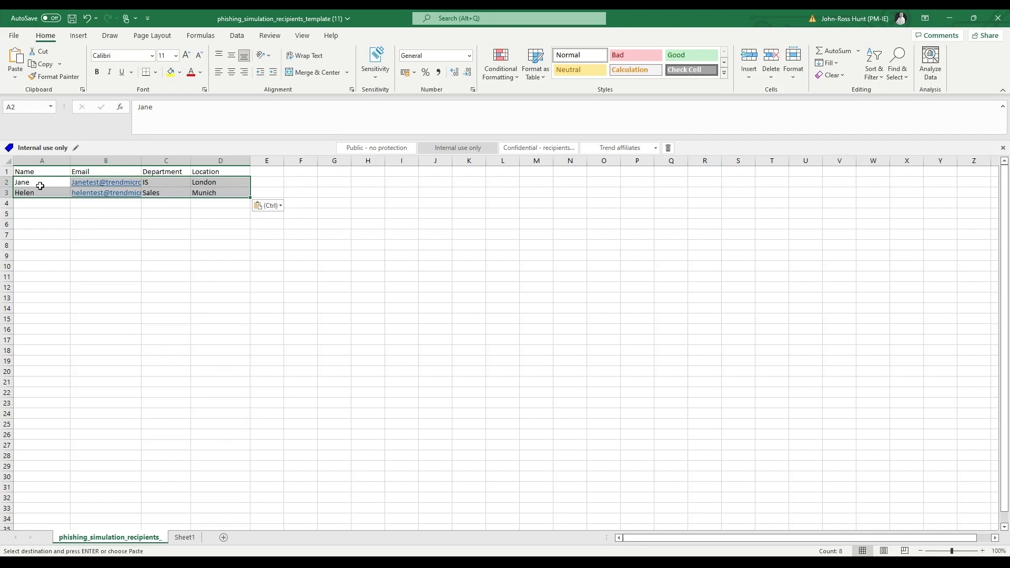
click(72, 20)
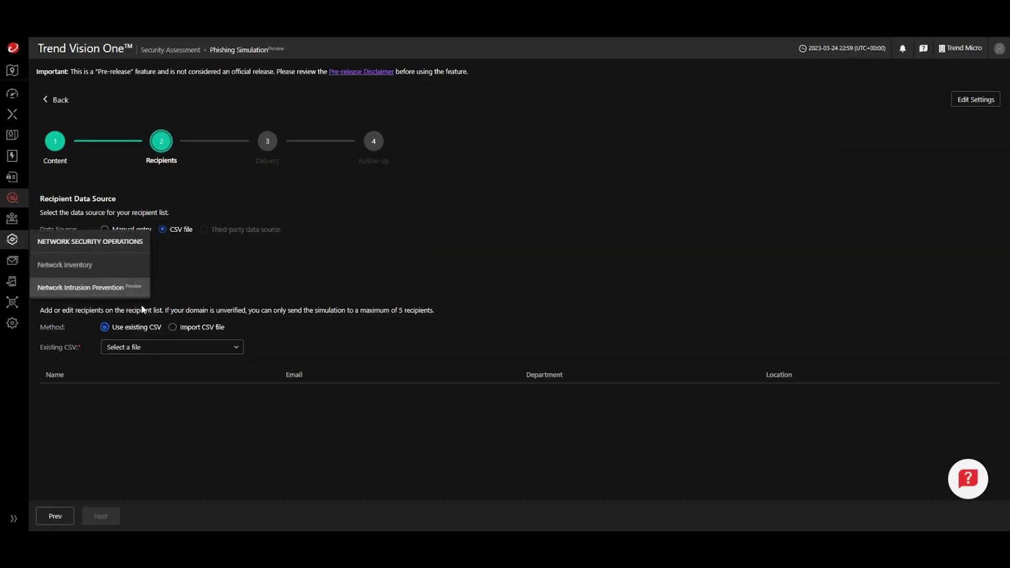
Import the saved recipient template as a new CSV file for the recipient list.
click(172, 327)
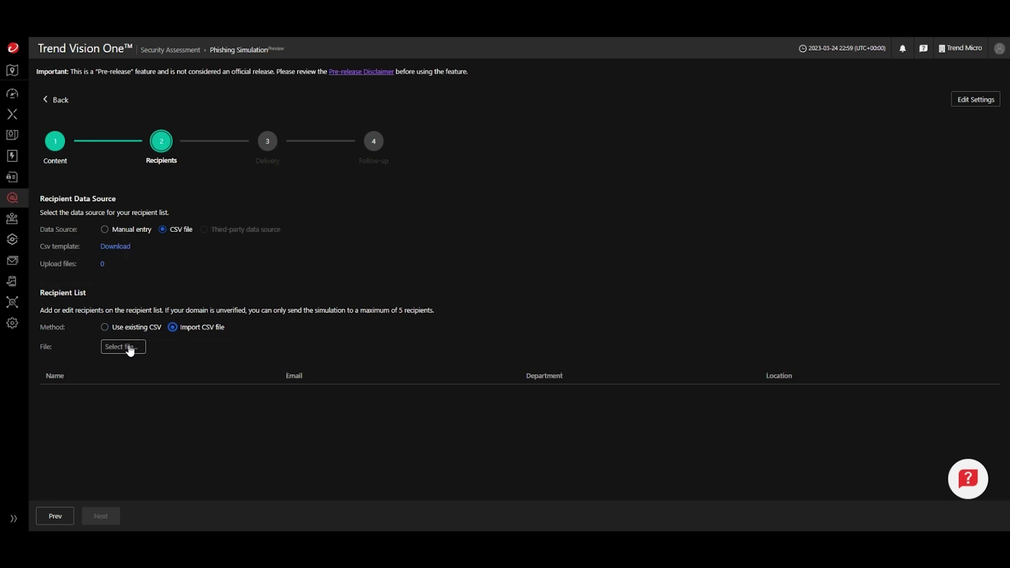
click(132, 349)
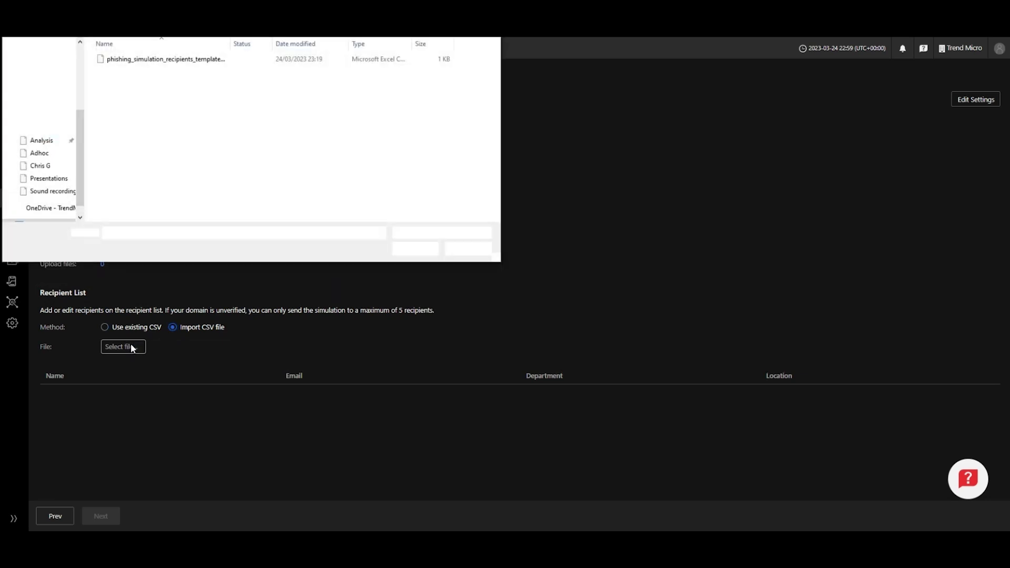
click(158, 59)
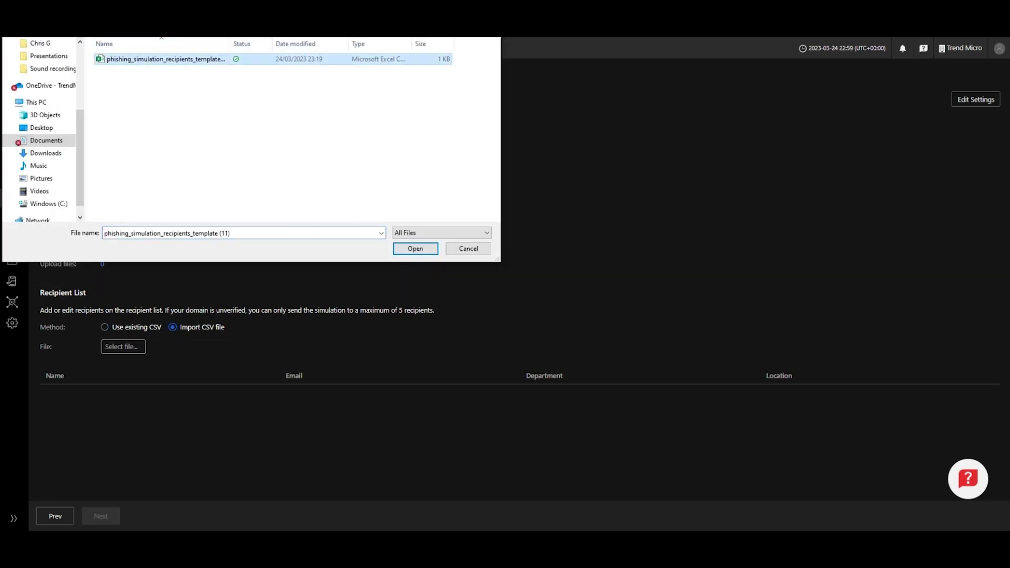
click(412, 249)
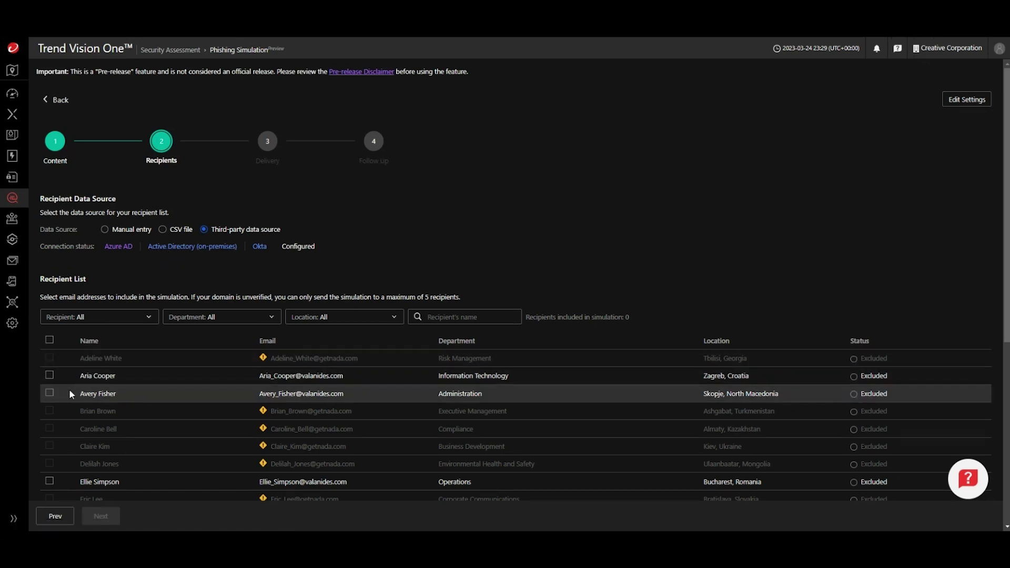
Include the Information Technology and Administration recipients in the simulation, bringing the included count to 2.
click(50, 375)
click(50, 393)
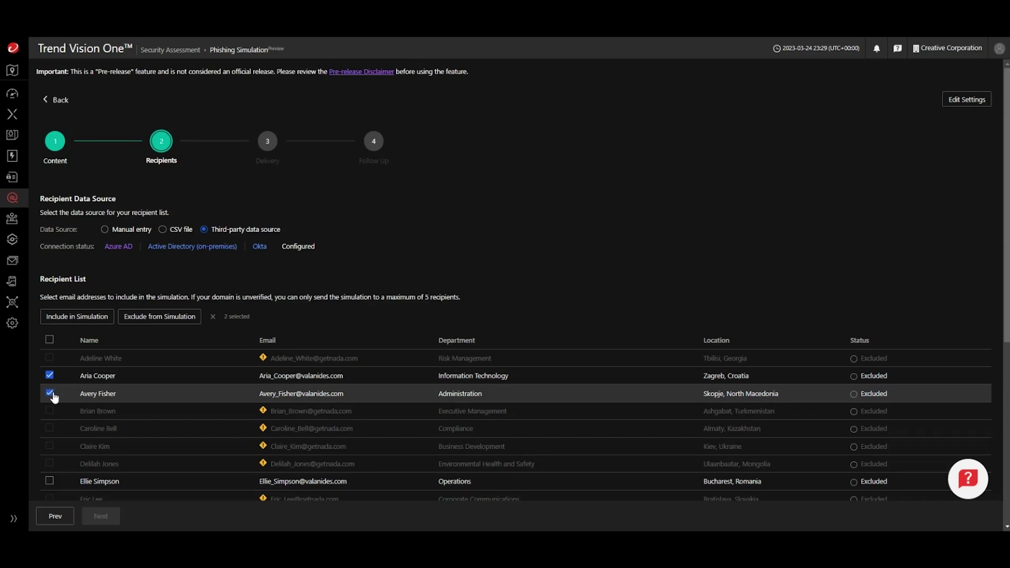
click(82, 318)
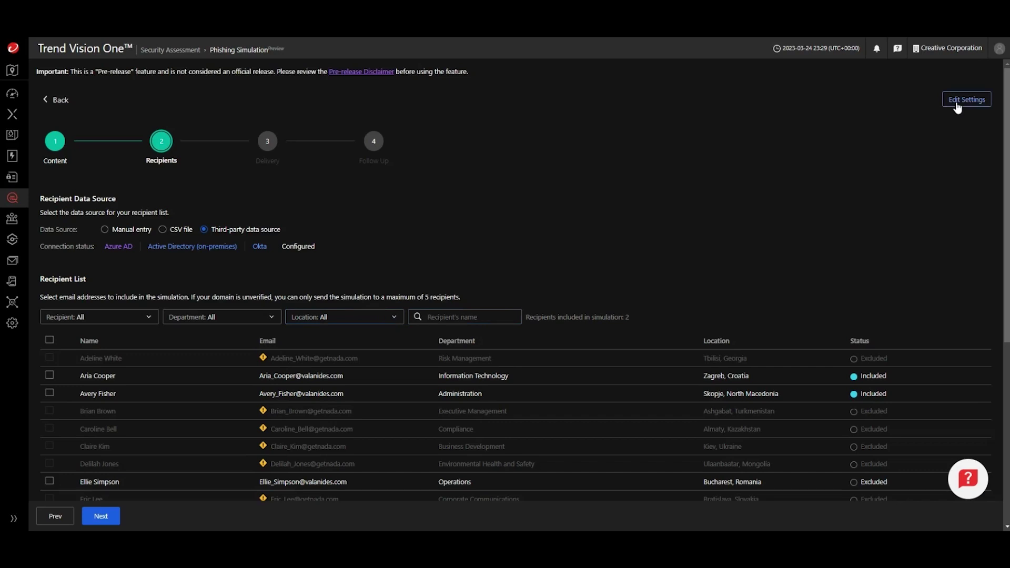
click(959, 104)
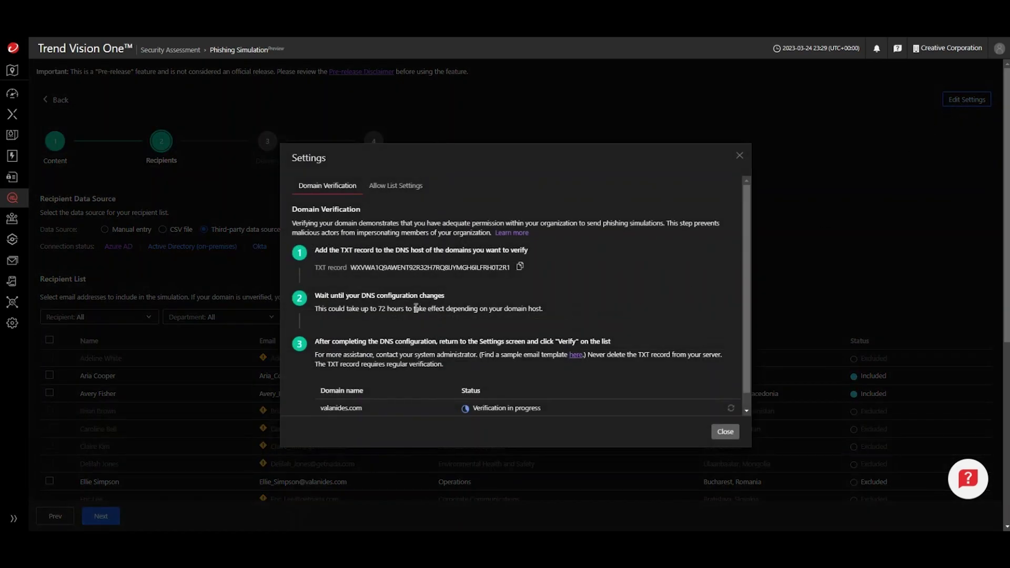
scroll(391, 310, down, 1)
drag(350, 255, 514, 256)
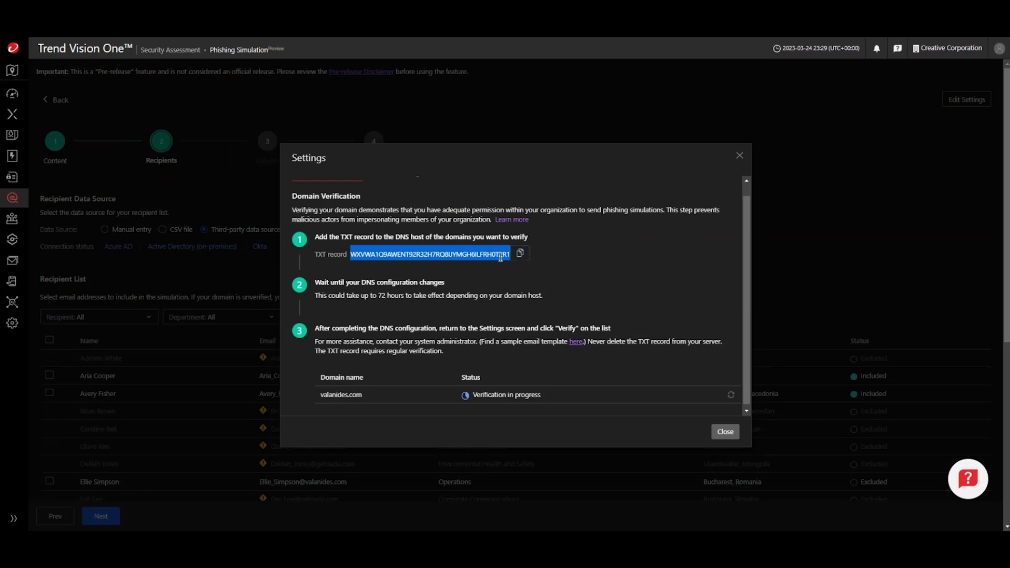
click(521, 254)
mouse_move(508, 398)
click(725, 432)
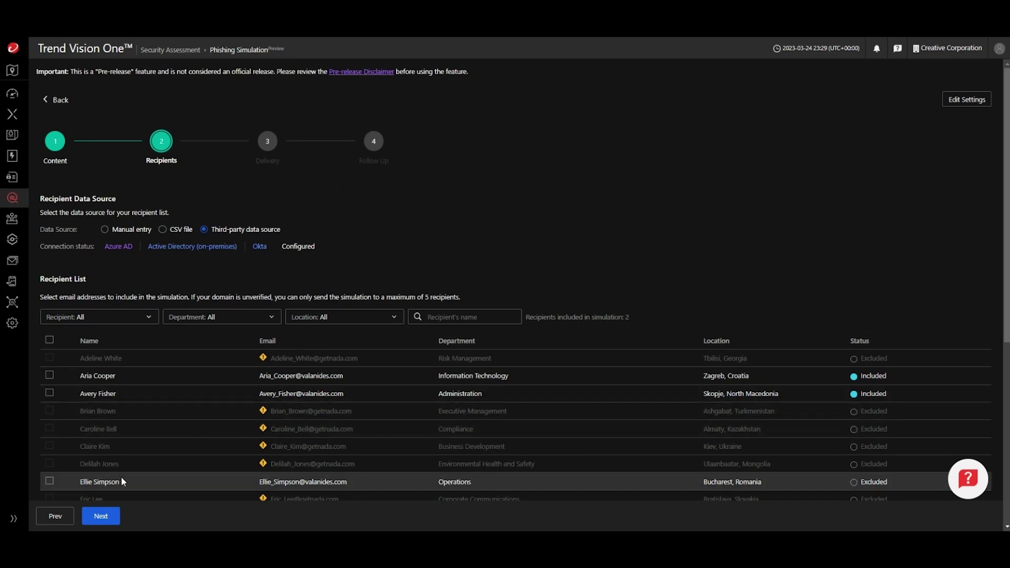
On the Delivery step, keep the end date at March 31 and review the allow-list details.
click(101, 516)
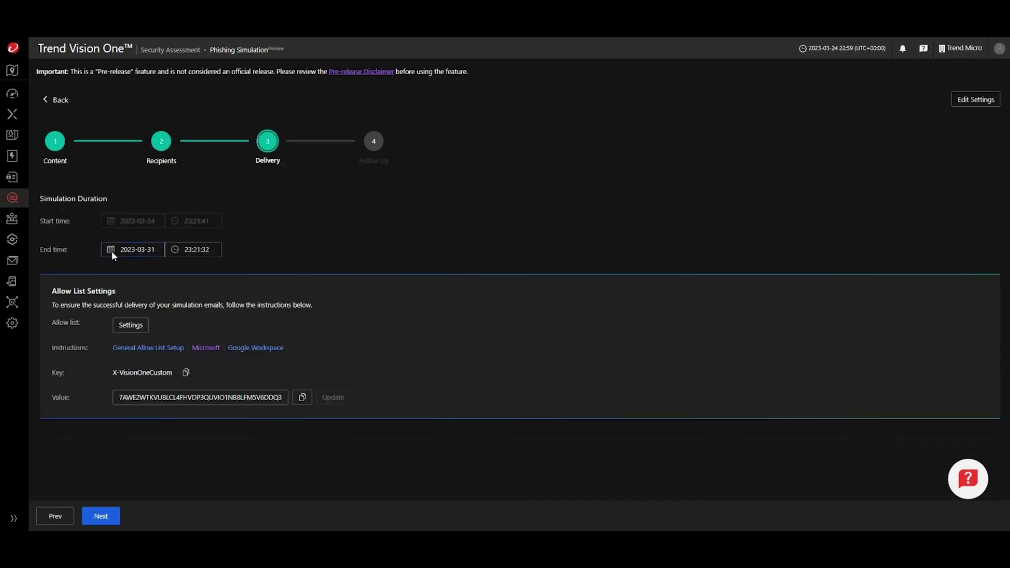
click(112, 250)
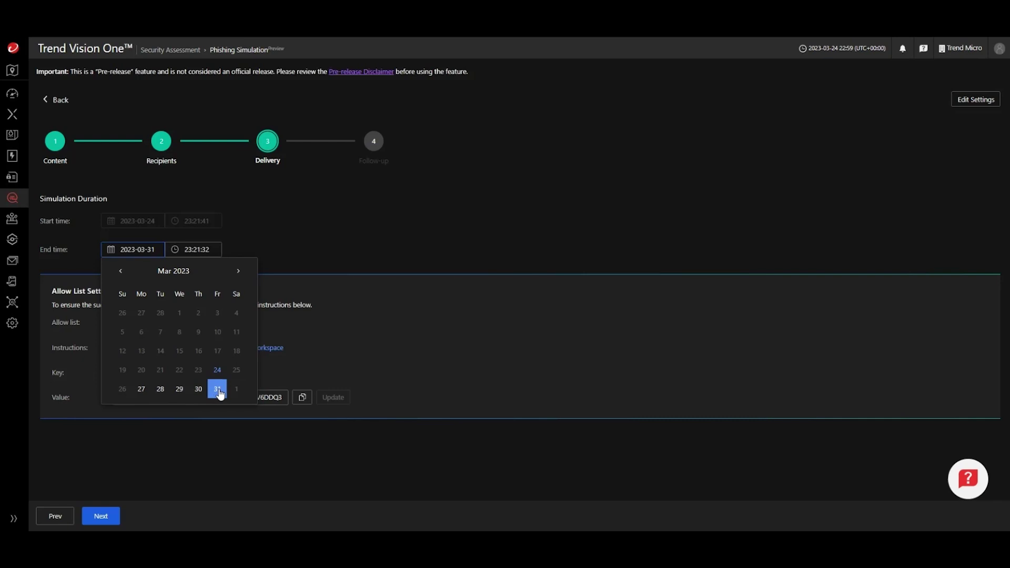
click(294, 242)
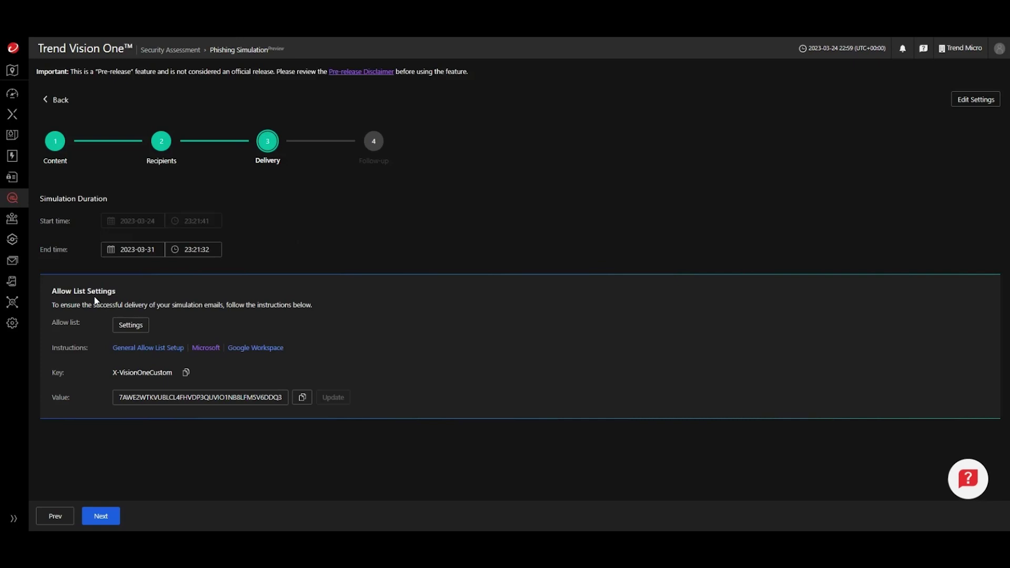
click(133, 326)
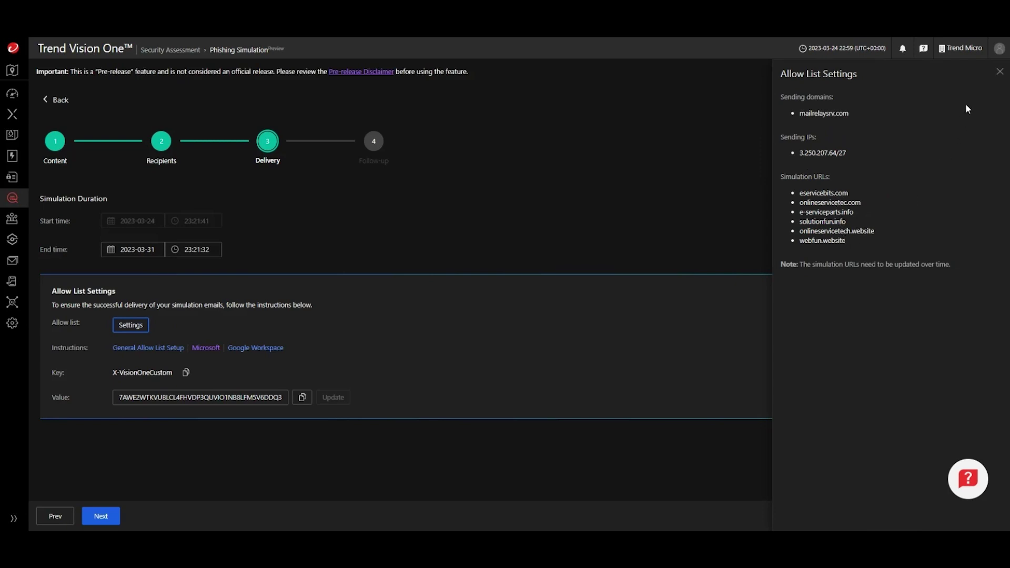
click(999, 72)
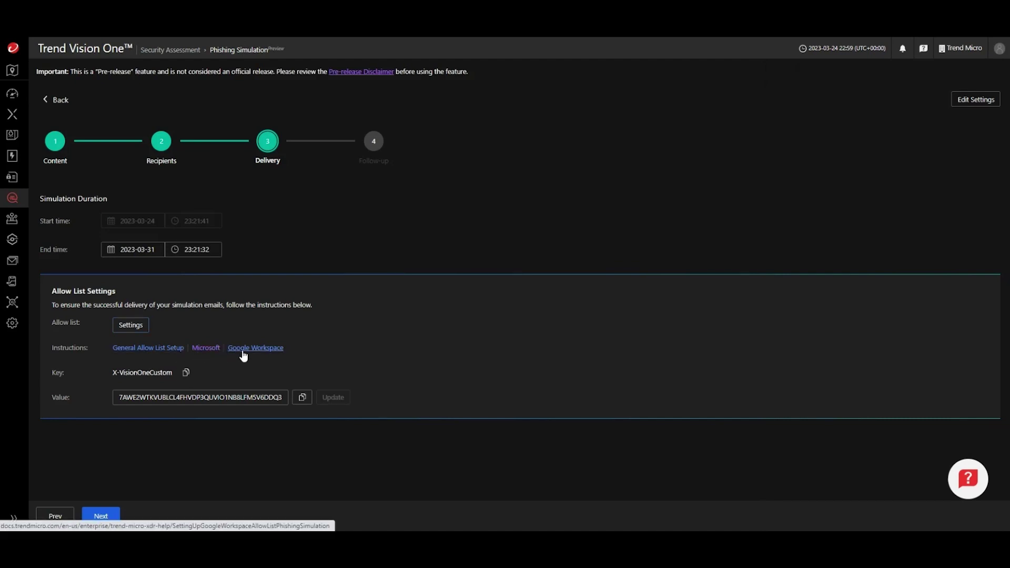
On the Follow-up step, turn on notification and preview the notification email.
click(104, 513)
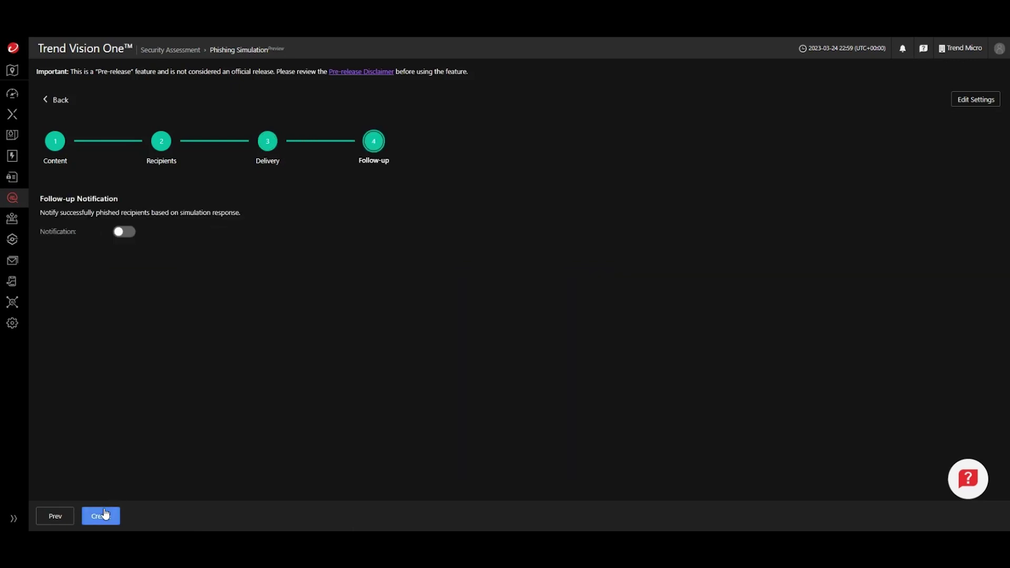
click(129, 235)
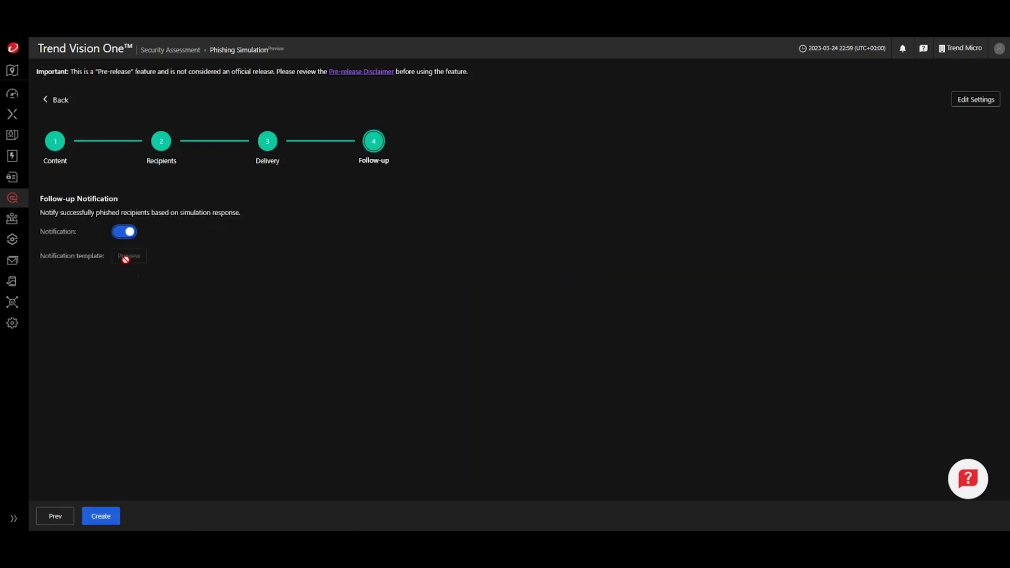
click(126, 256)
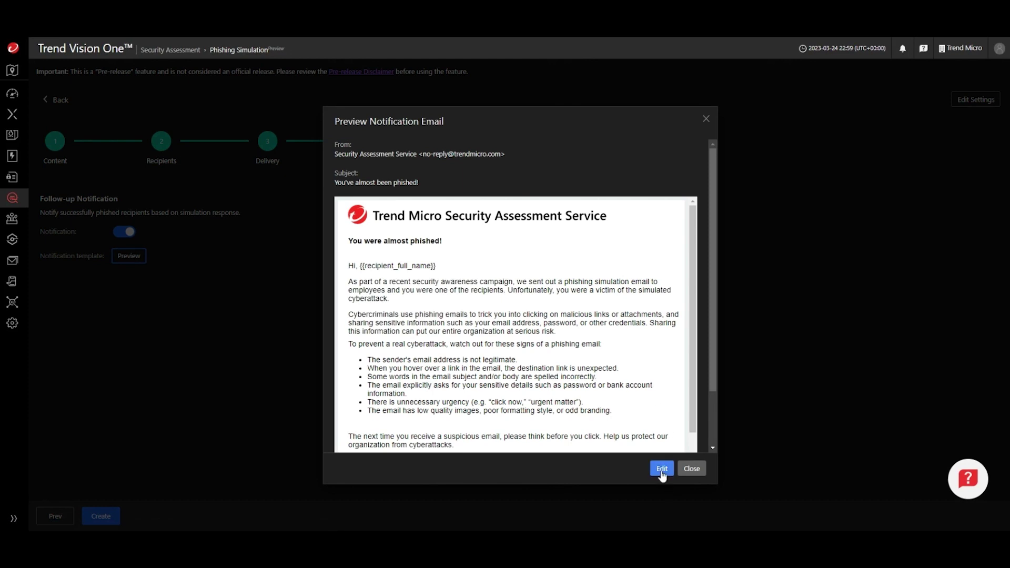
Review the 'You've almost been phished!' email in the editor and close without saving.
click(662, 470)
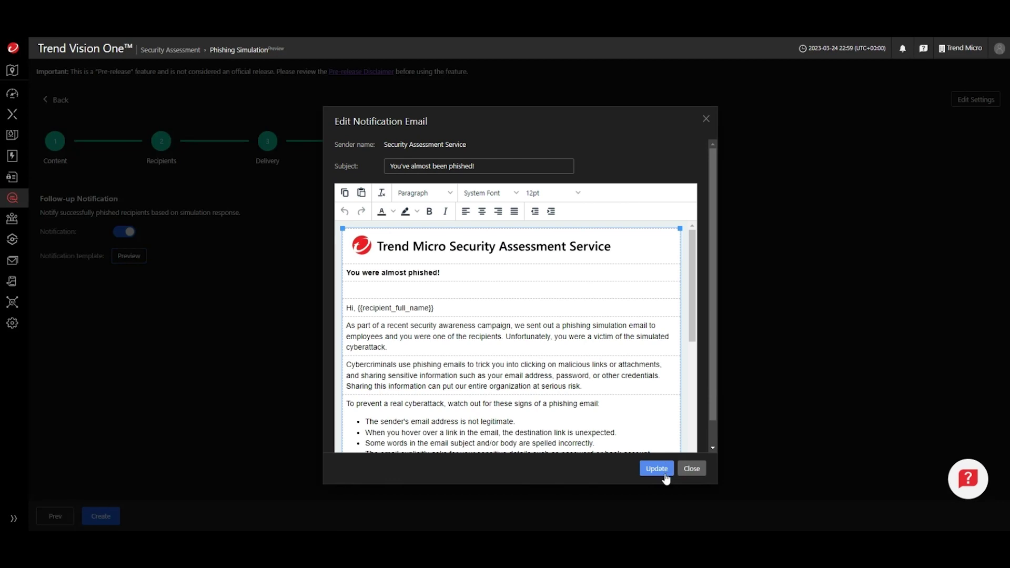
drag(697, 331, 699, 389)
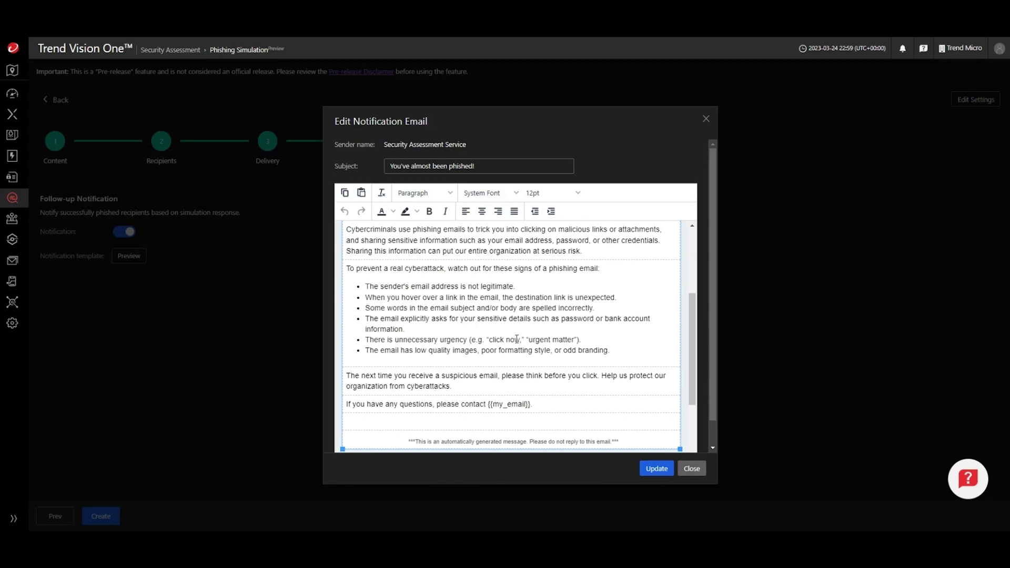
click(480, 317)
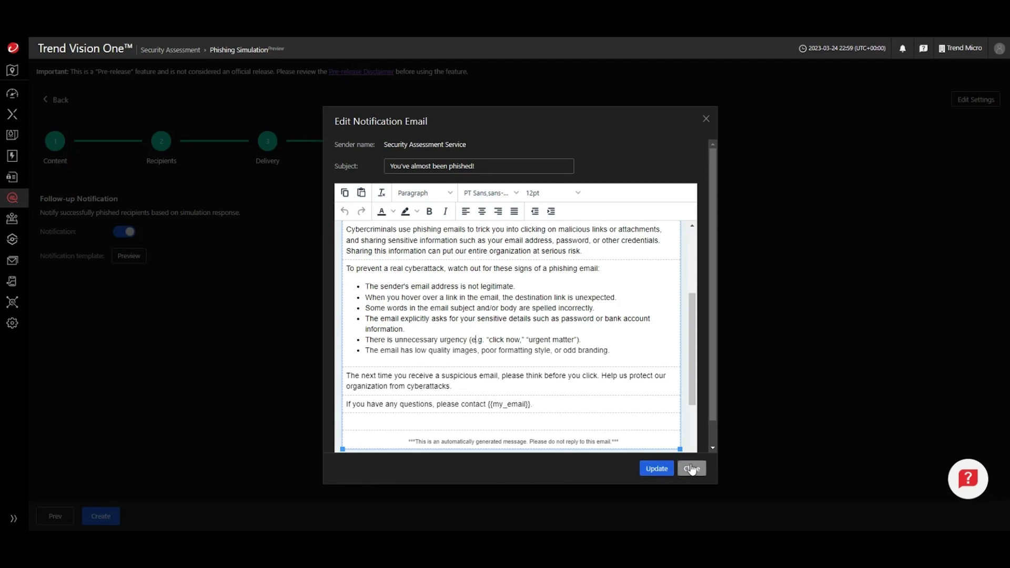
click(691, 468)
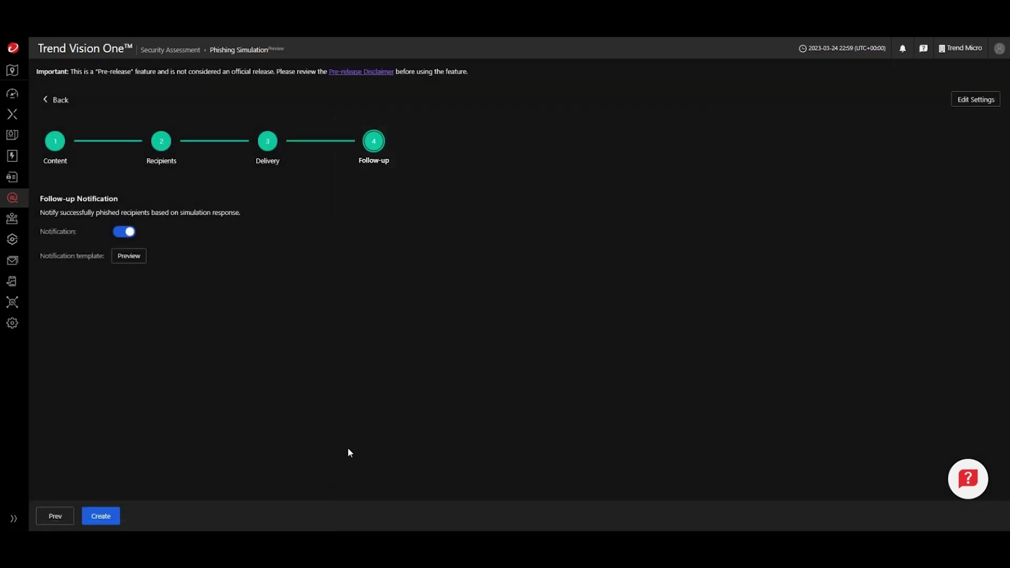